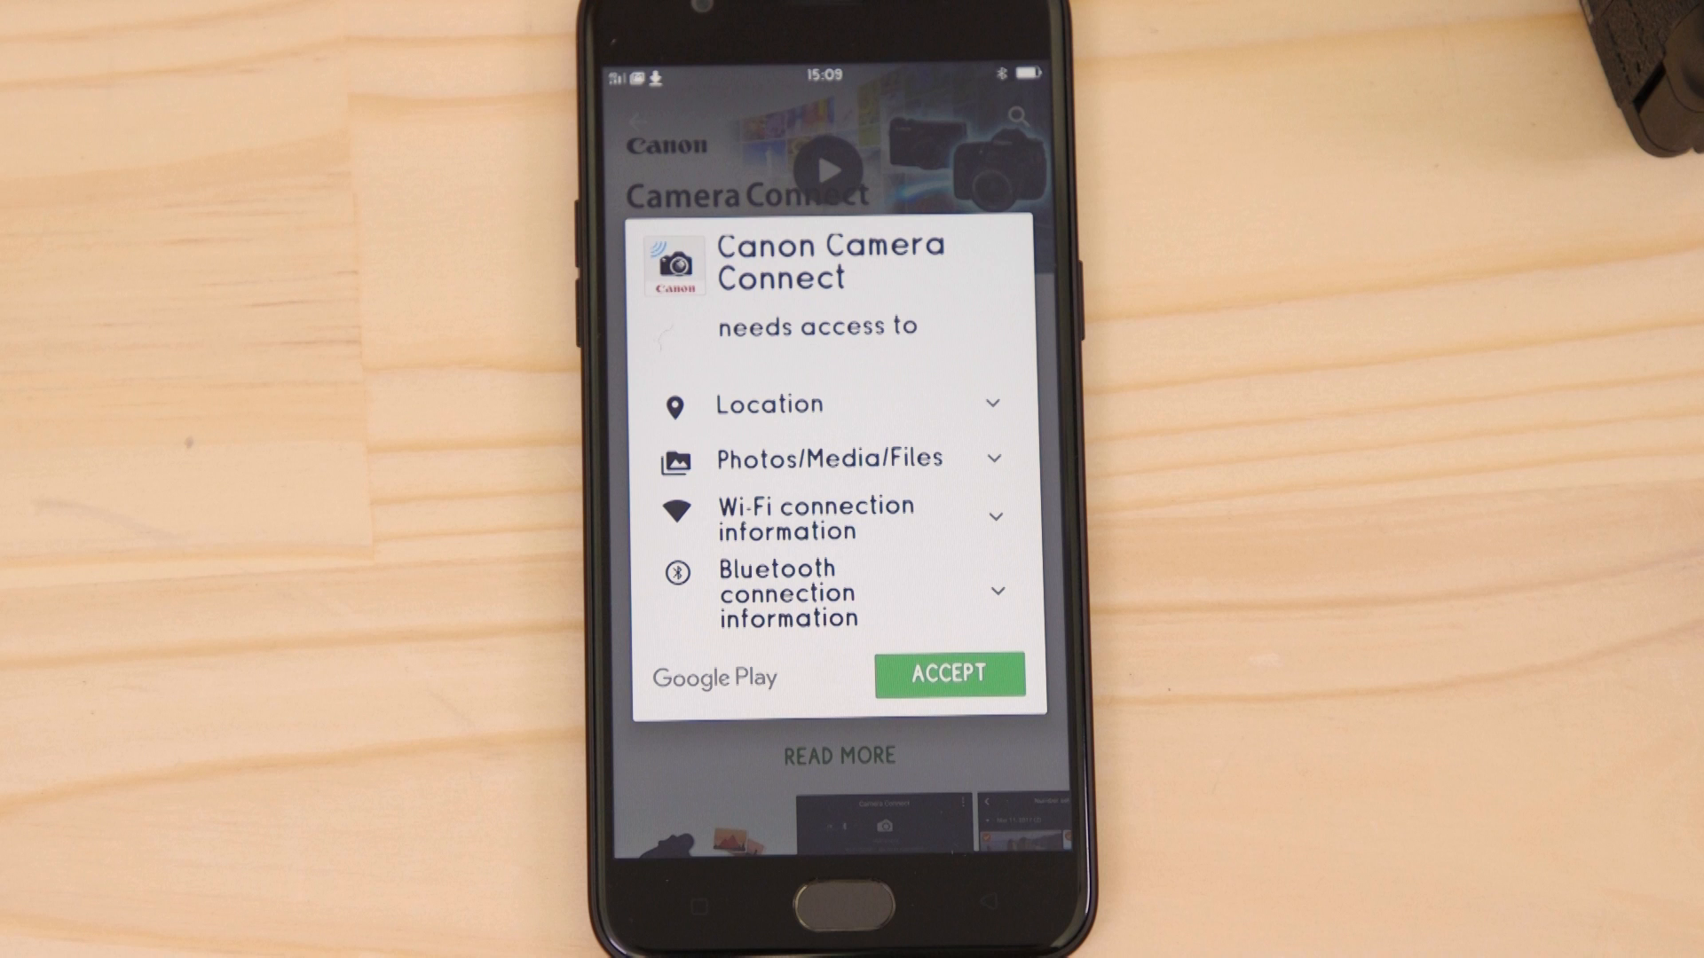
Accept the location, media, Wi-Fi and Bluetooth permissions so the Canon Camera Connect download begins
{"action": "left_click", "coordinate": [950, 674]}
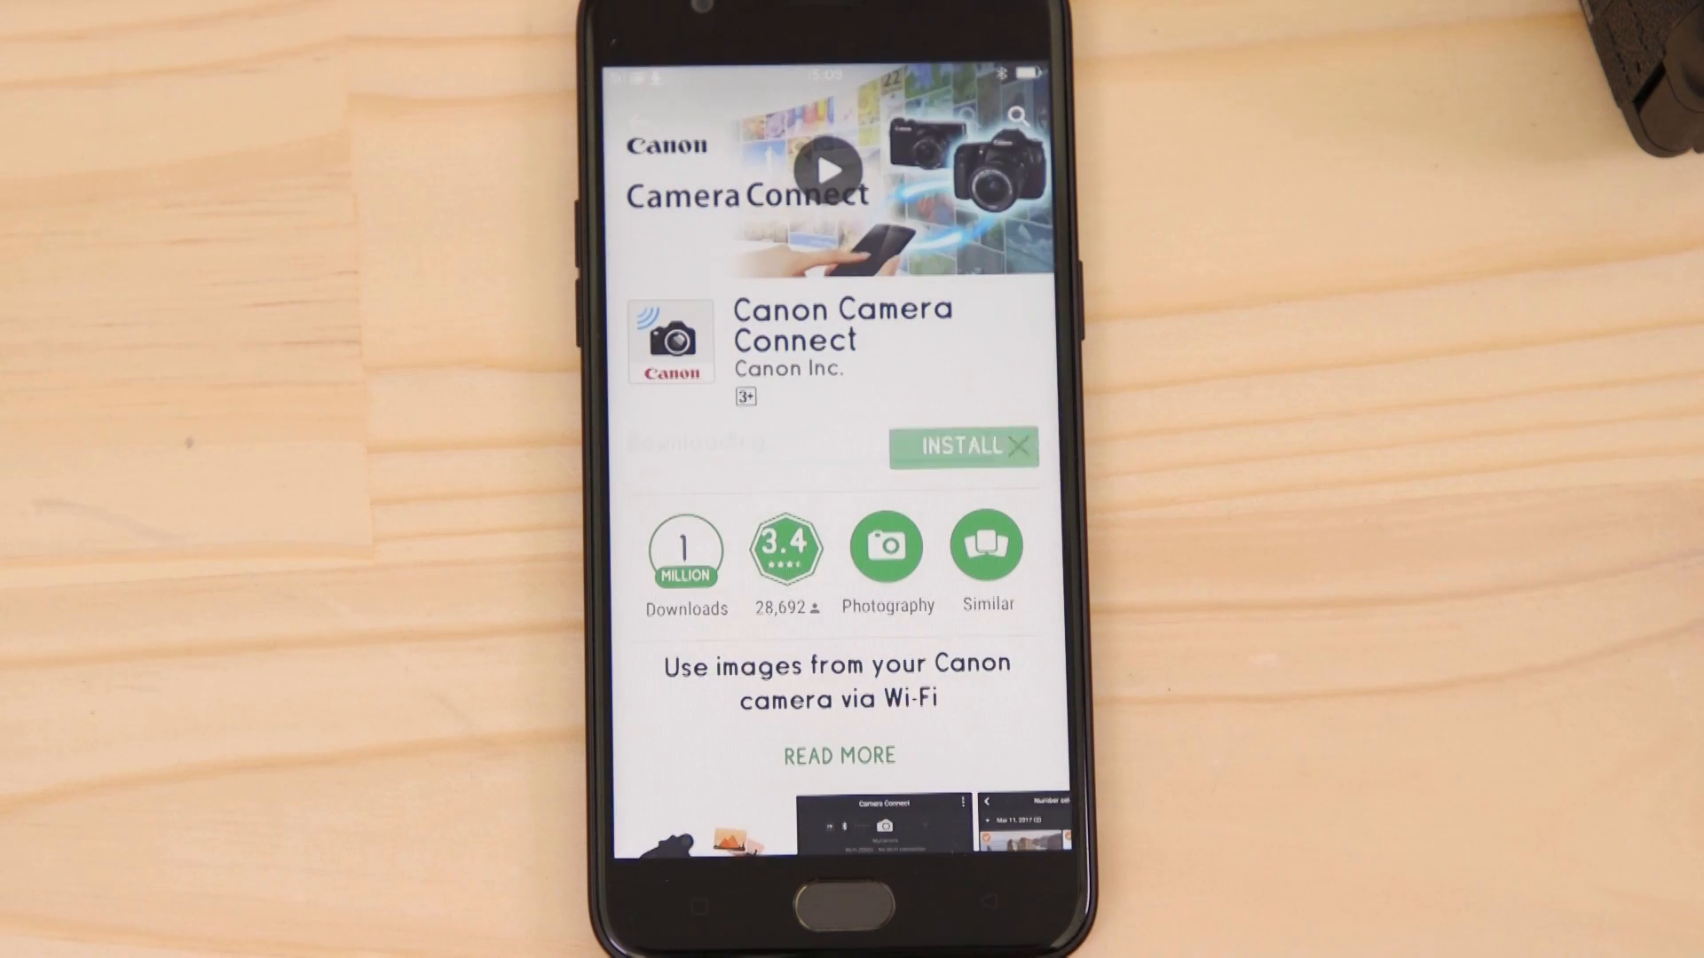